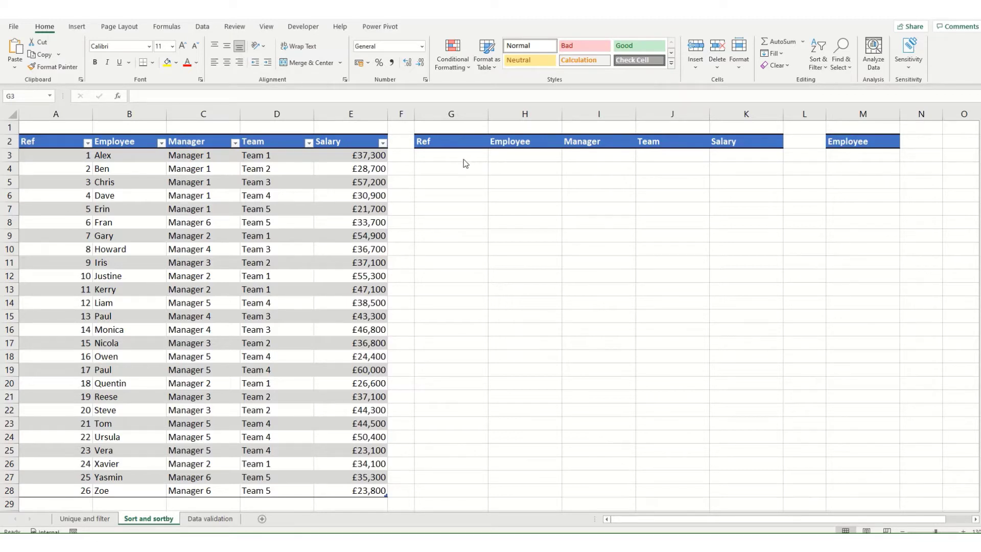
In G3, enter =SORT(Employee_list3,5,1) so the employee table spills sorted by salary ascending.
left_click(433, 156)
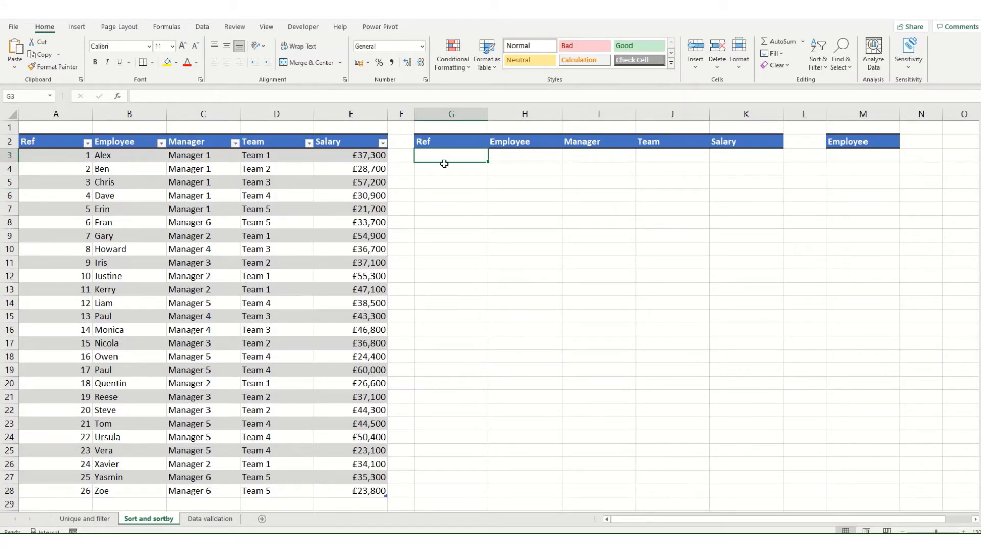
type("=")
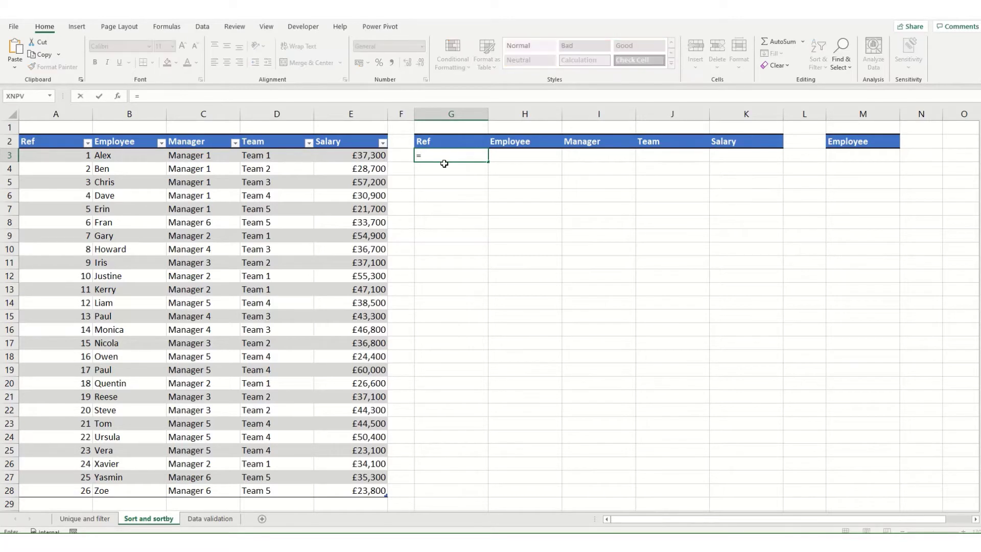
type("sort")
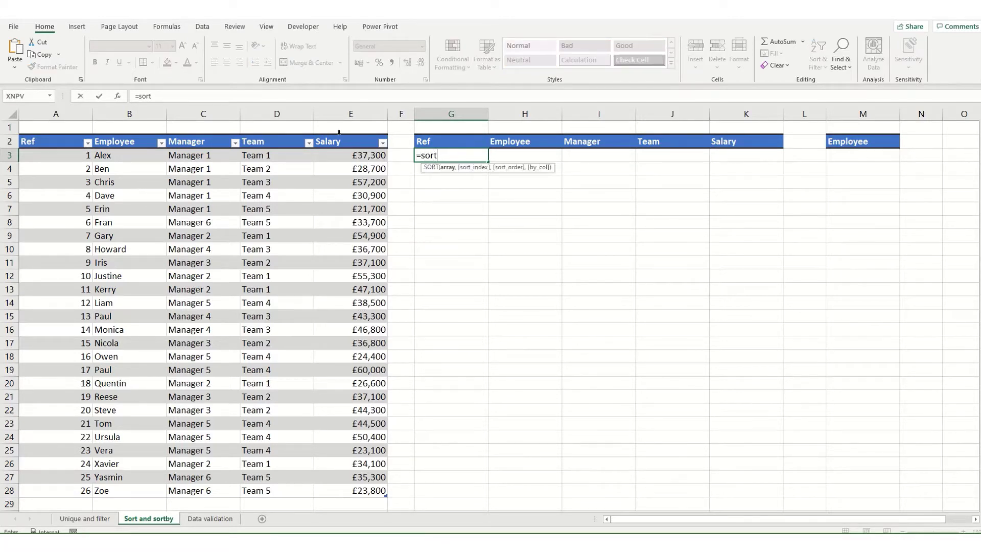
type("(")
left_click_drag(56, 134, 357, 143)
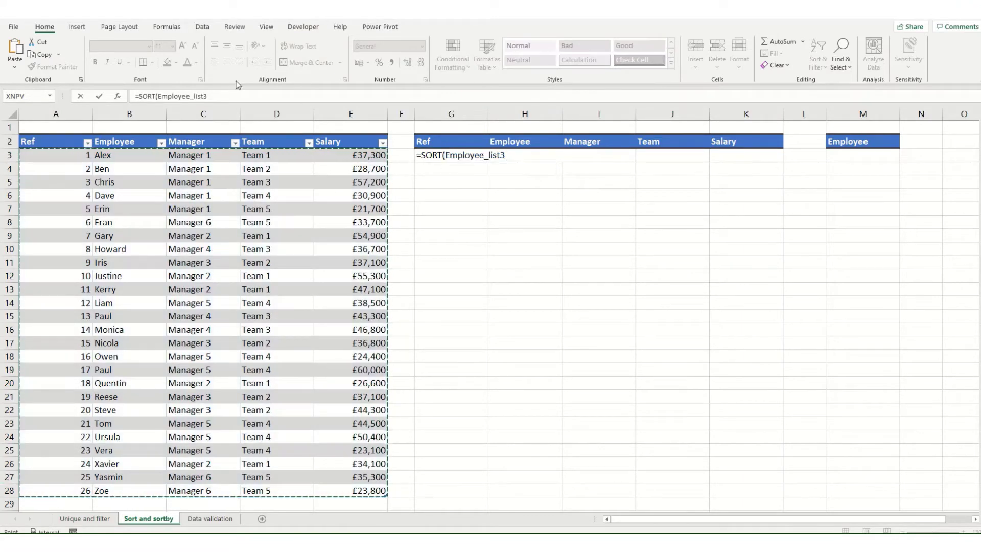
left_click(214, 95)
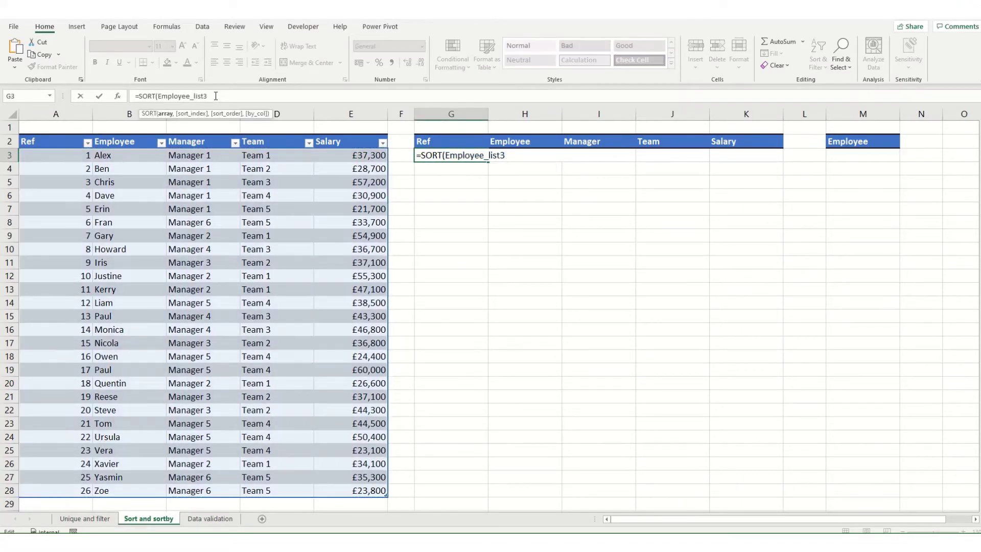
type(",")
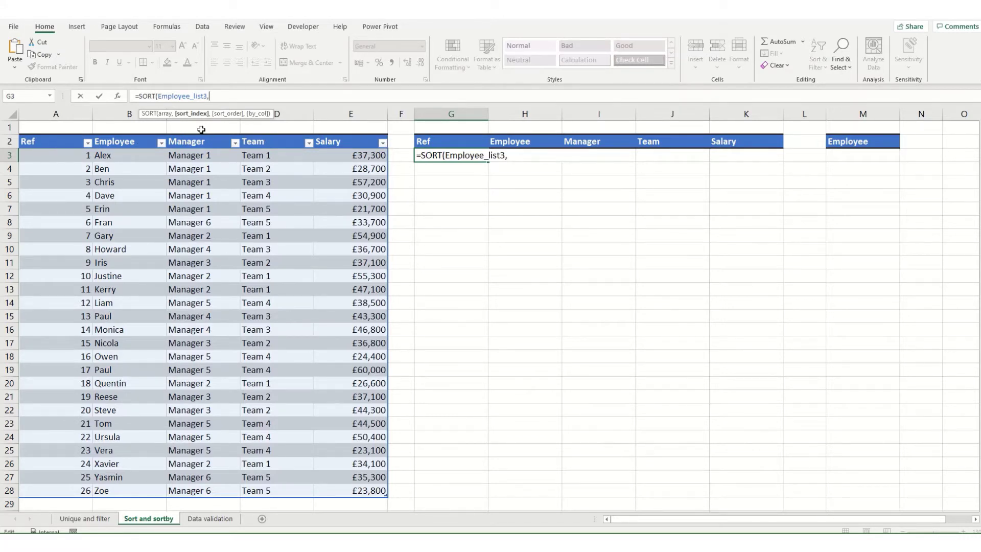
type("5")
type(",")
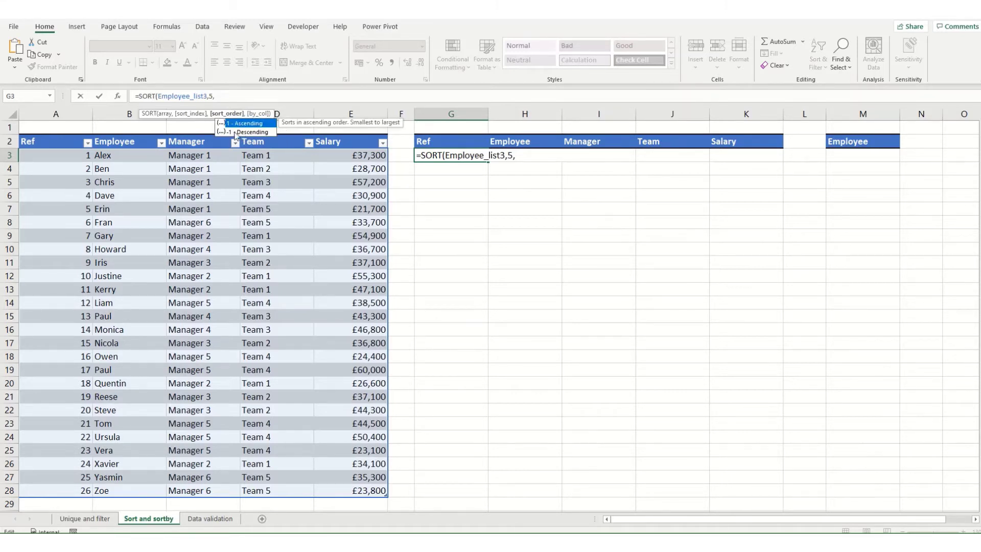
type("1")
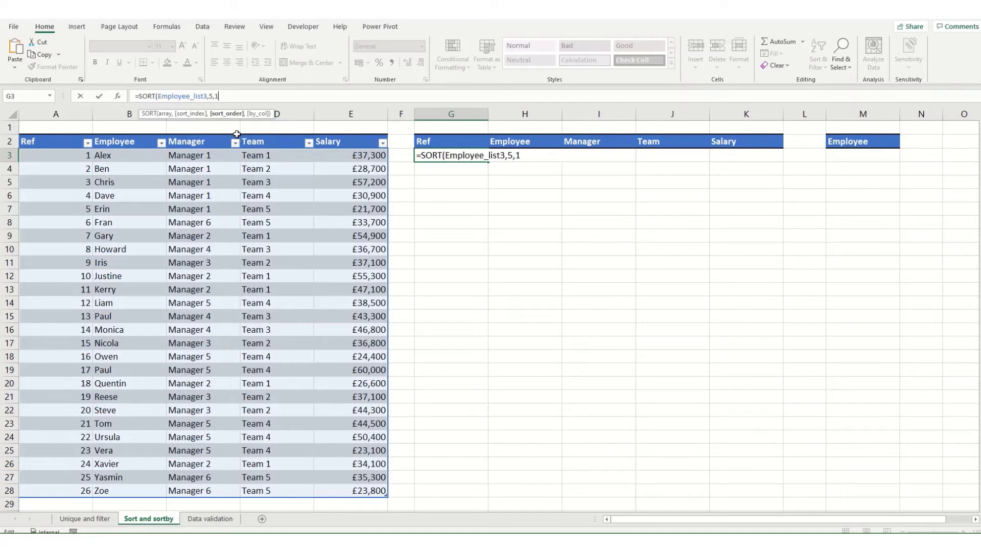
key("Return")
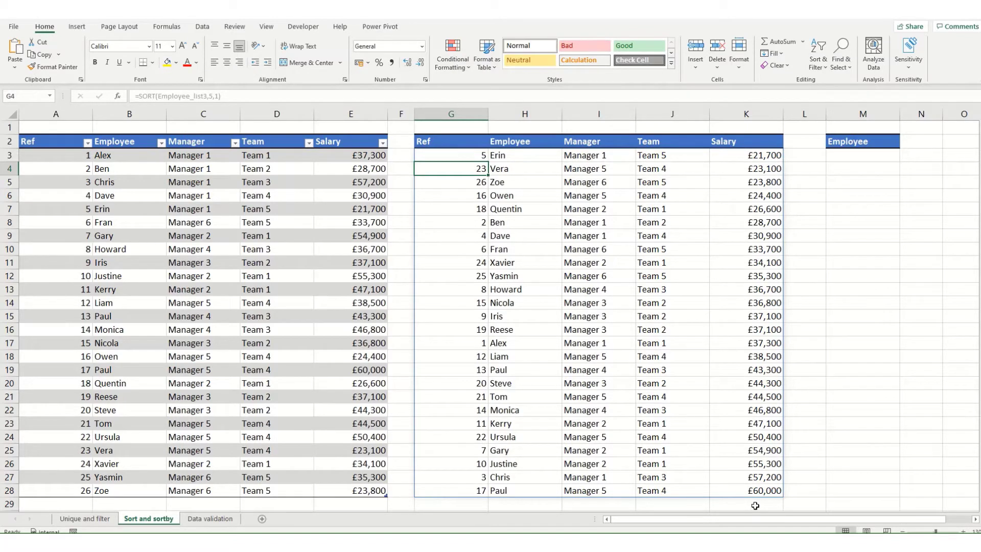
Change G3's formula to =SORT(Employee_list3,{4,5},1), sorting by team and then salary.
left_click(471, 156)
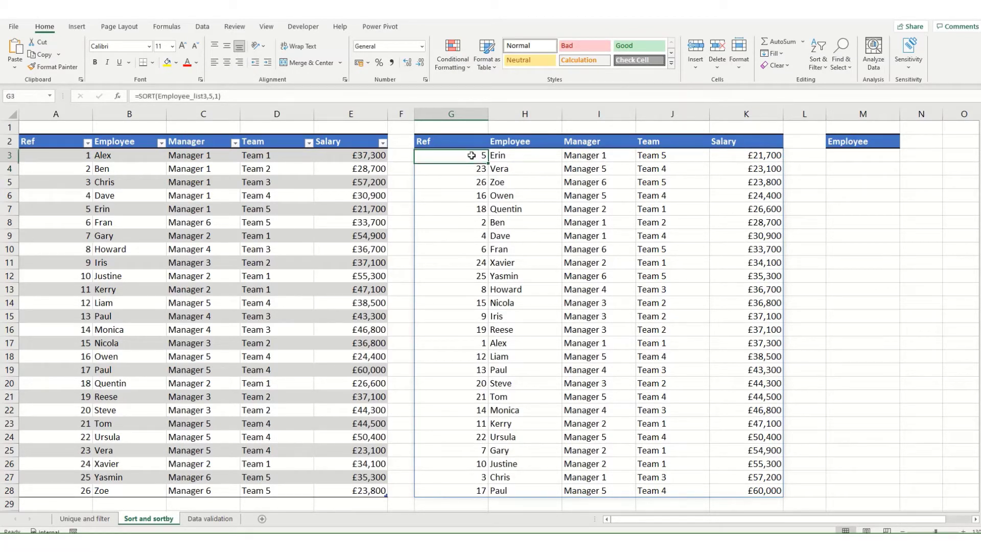
left_click(209, 97)
left_click(209, 97)
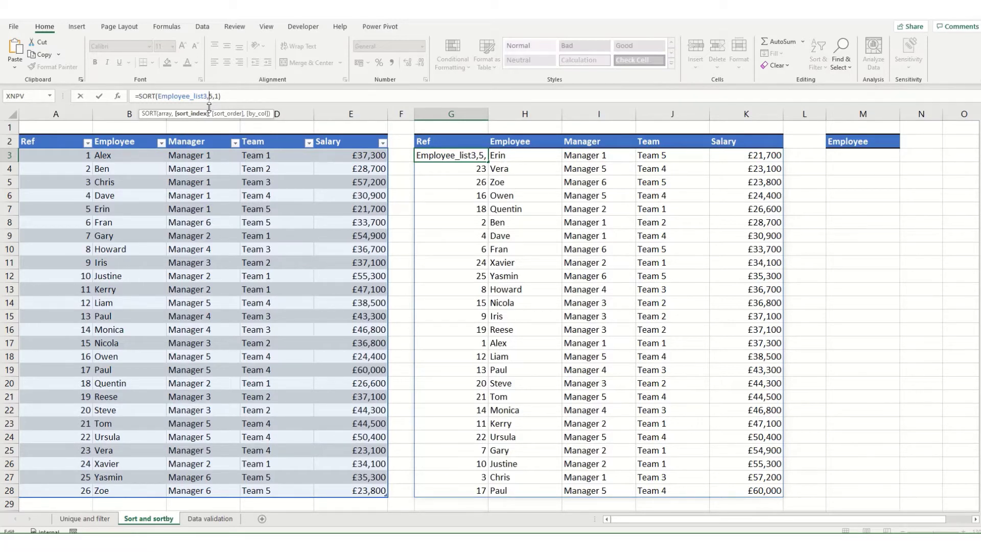
type("(")
type("4,")
left_click(221, 96)
type("}")
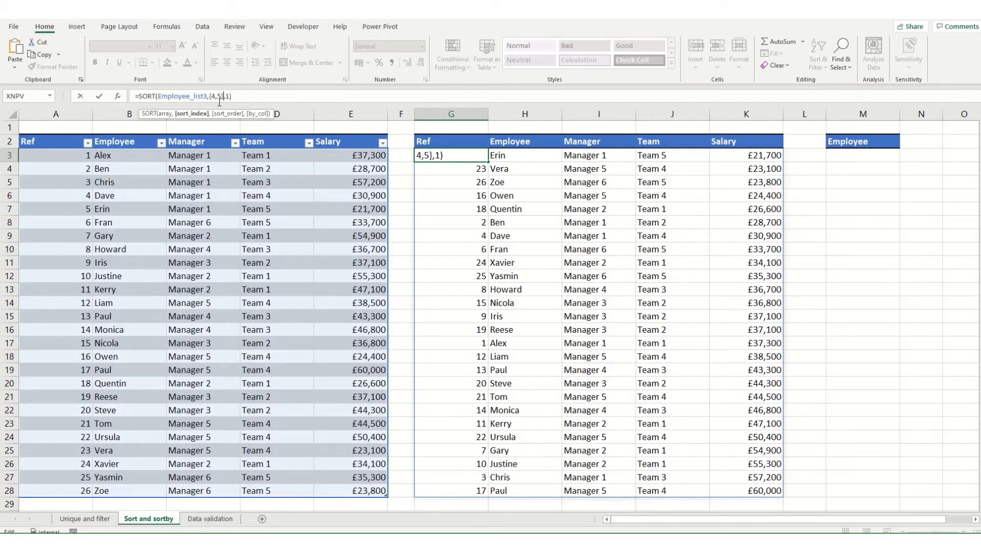
key("Return")
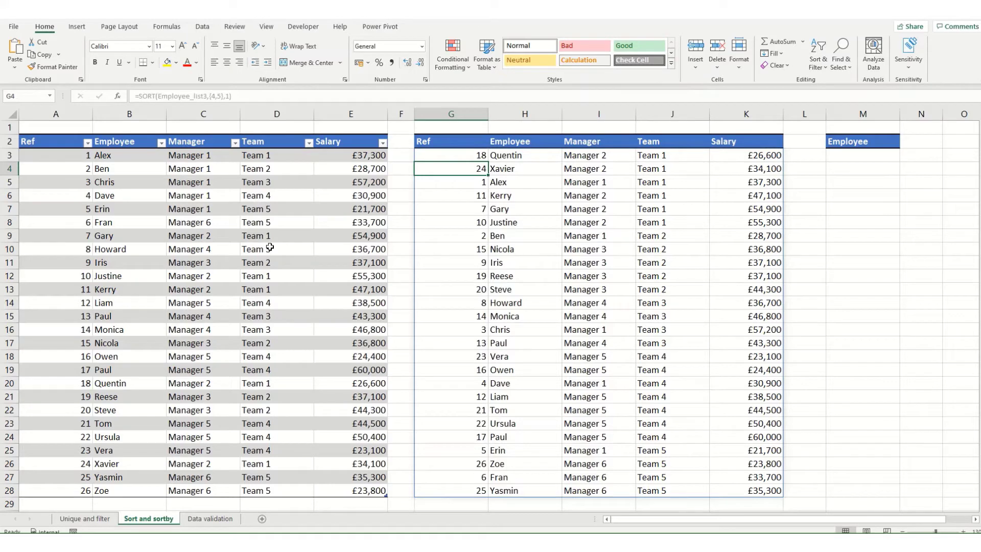
left_click(445, 154)
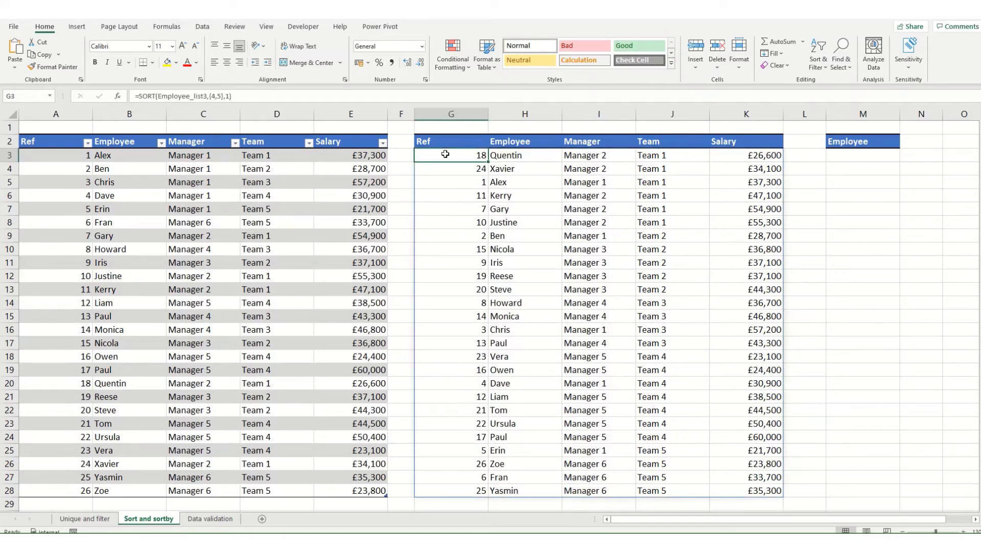
Swap the sort columns {4,5} for {3,5} so G3 reads =SORT(Employee_list3,{3,5},1).
left_click(218, 96)
key("BackSpace")
type("3")
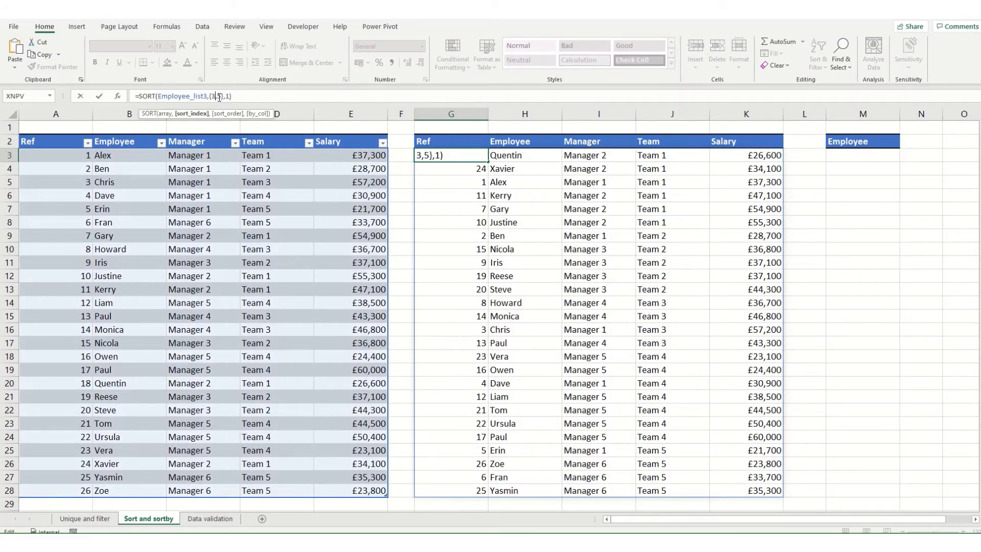
key("Return")
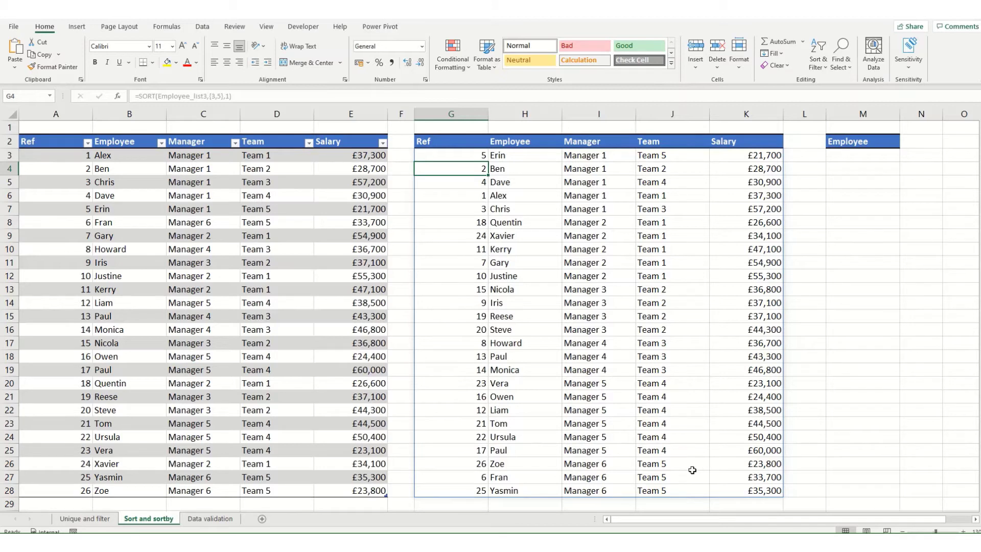
In M3, enter =SORTBY(Employee_list3[Employee],Employee_list3[Salary],1) to list names by salary ascending.
left_click(838, 153)
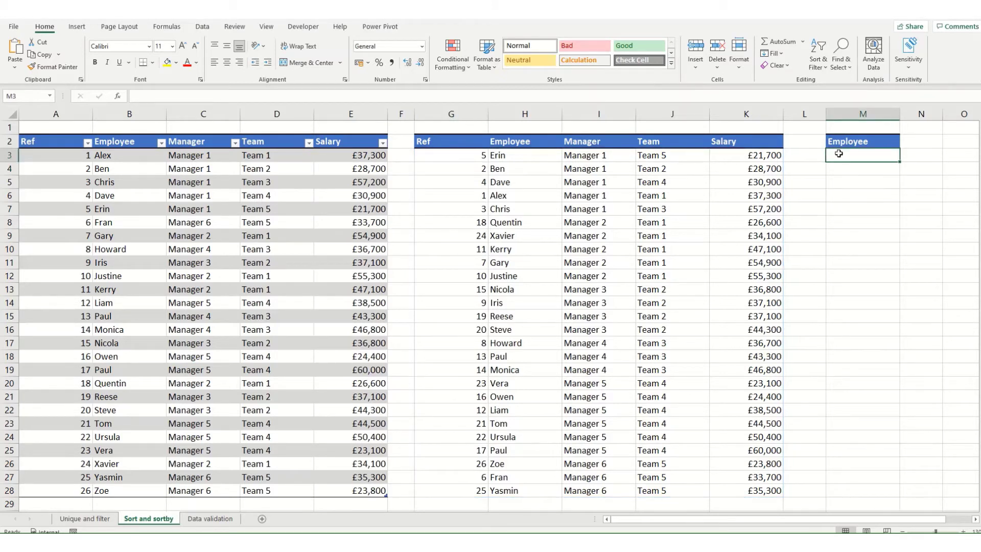
type("=sort")
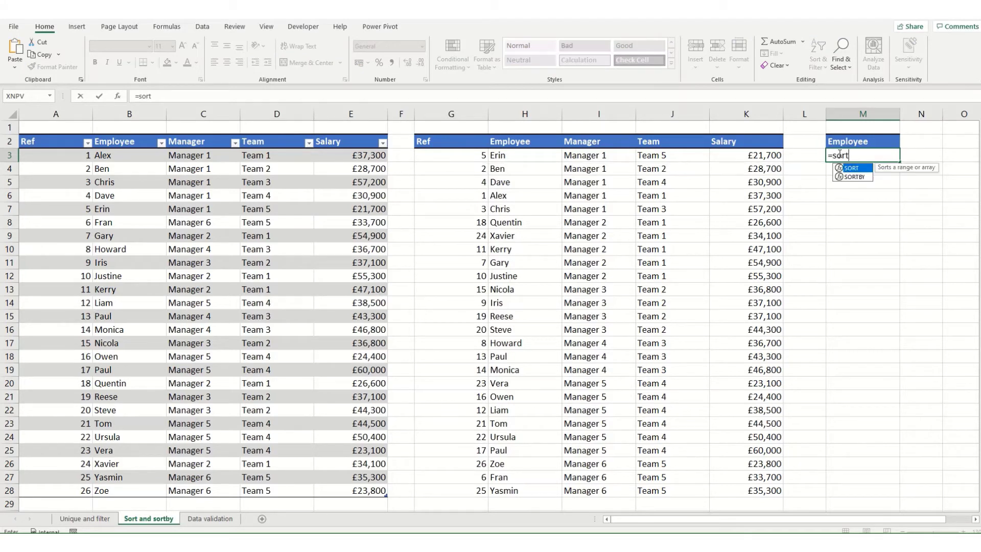
key("Down")
key("Tab")
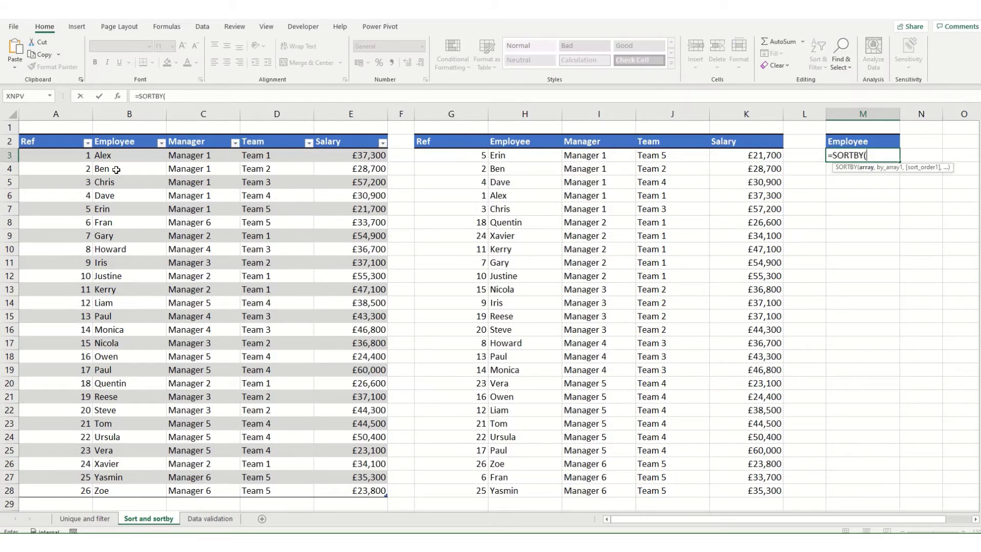
left_click(115, 135)
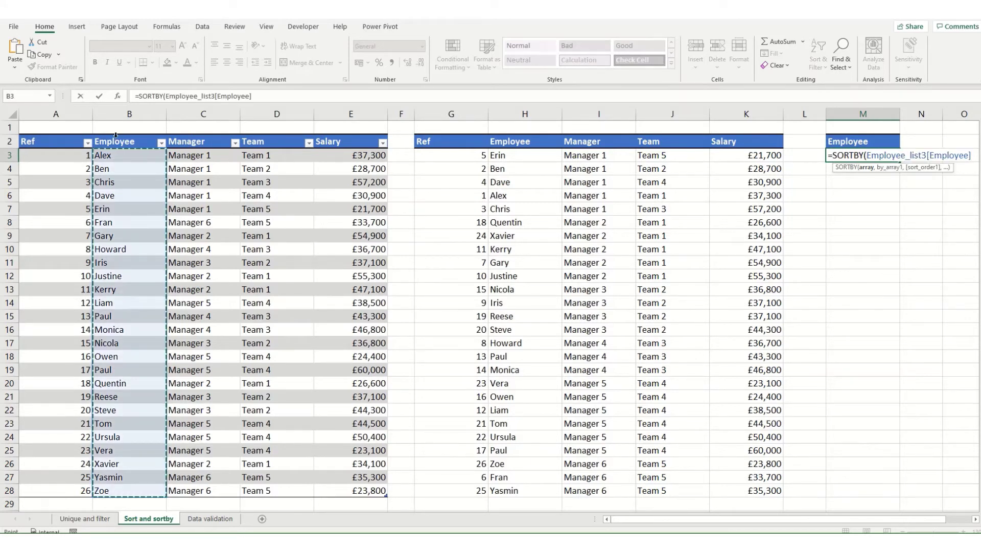
type(",")
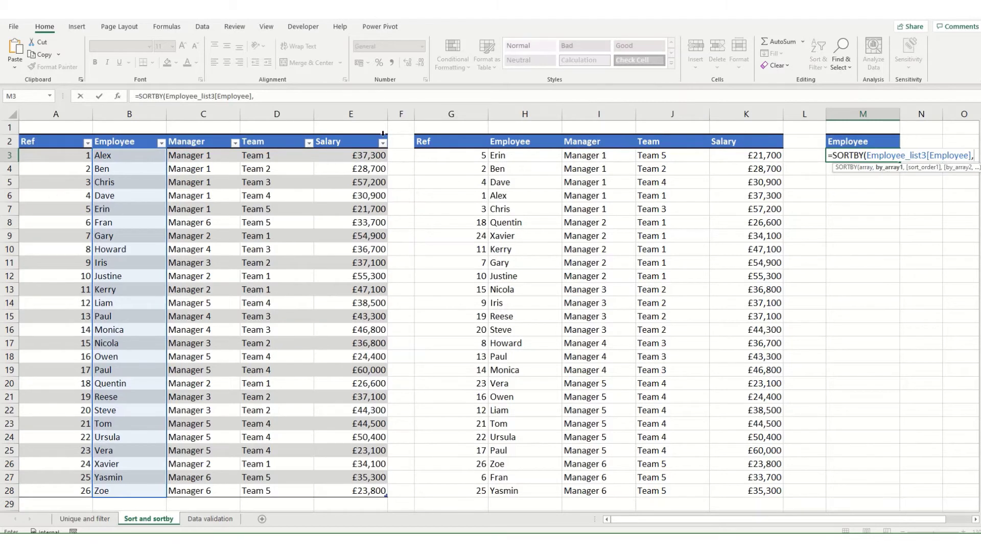
left_click(350, 133)
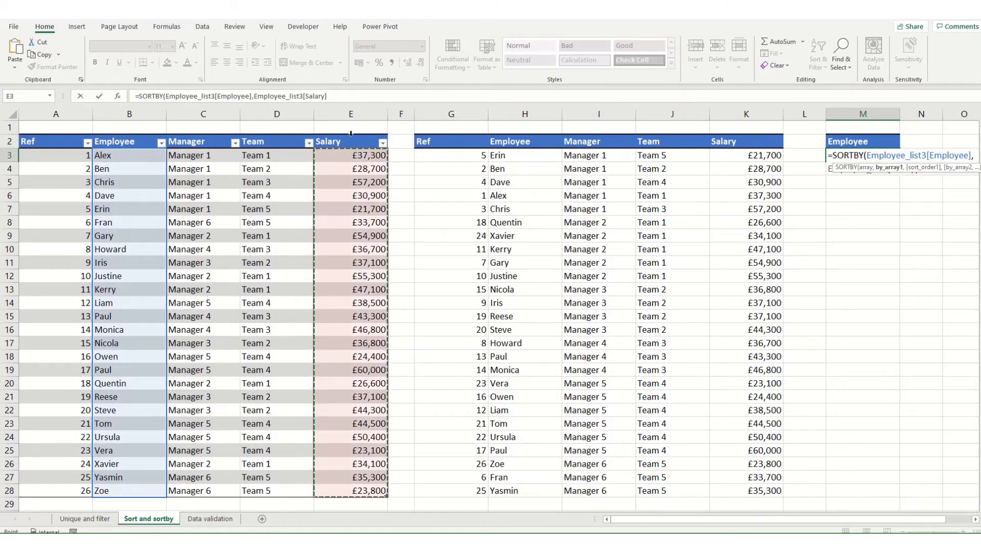
type(",")
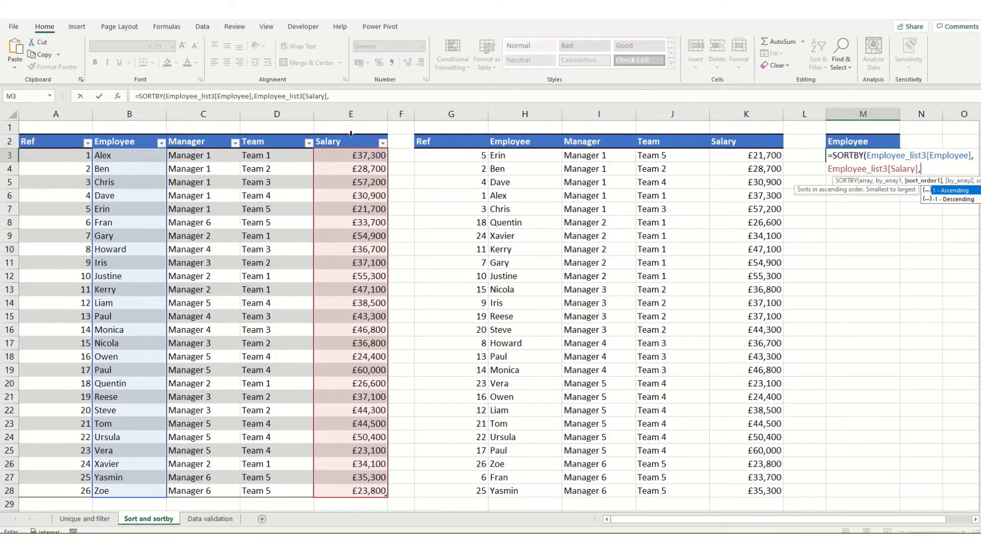
type("1")
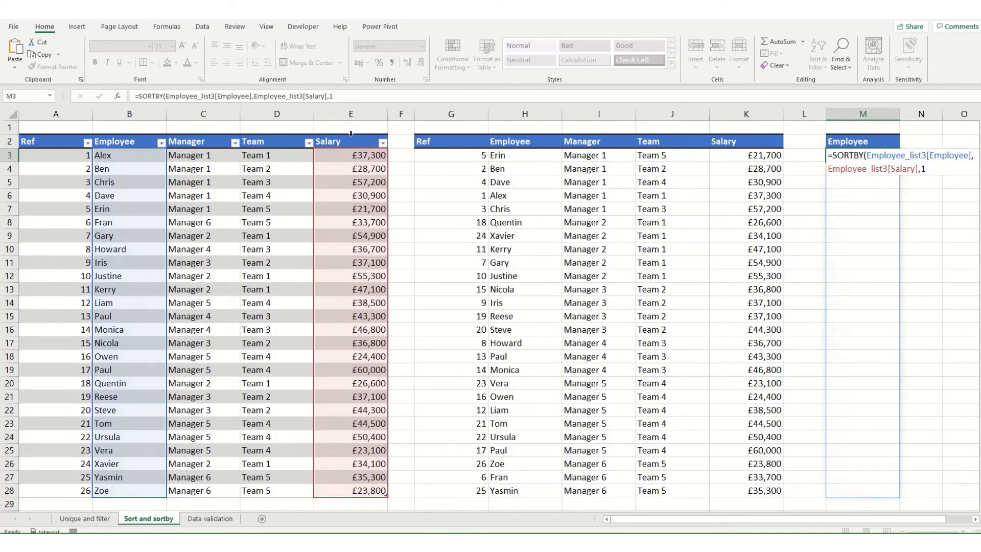
key("Return")
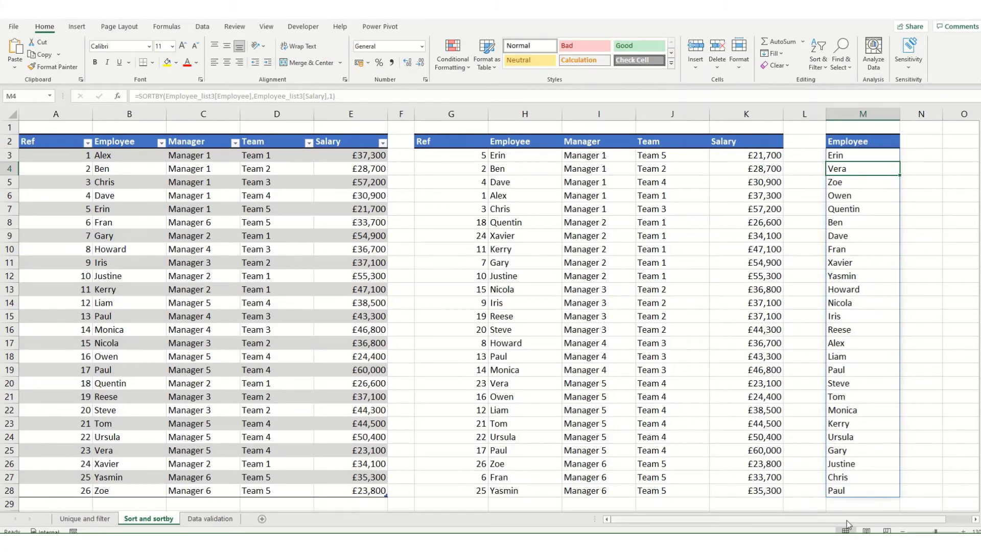
Revert G3's formula to =SORT(Employee_list3,5,1), dropping manager and the braces.
left_click(449, 155)
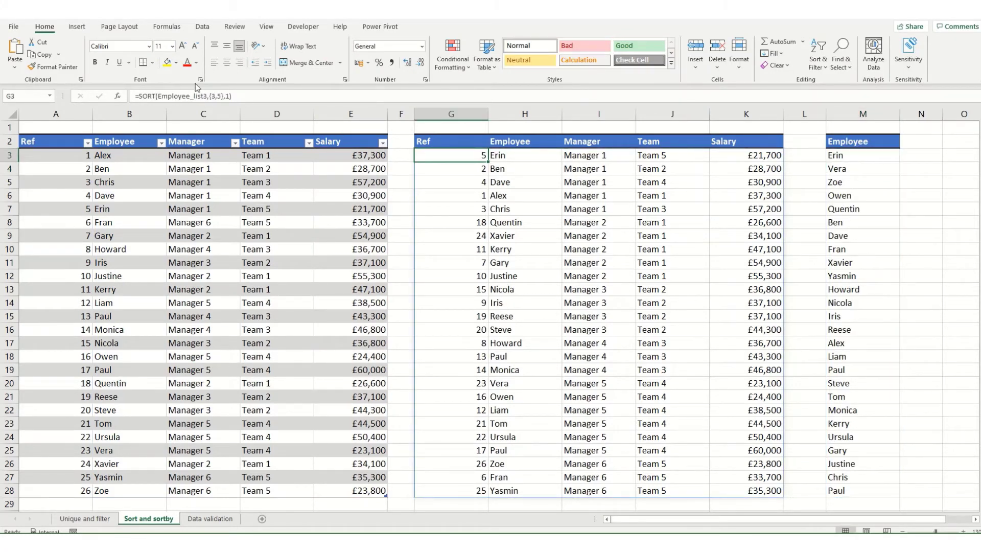
left_click(210, 97)
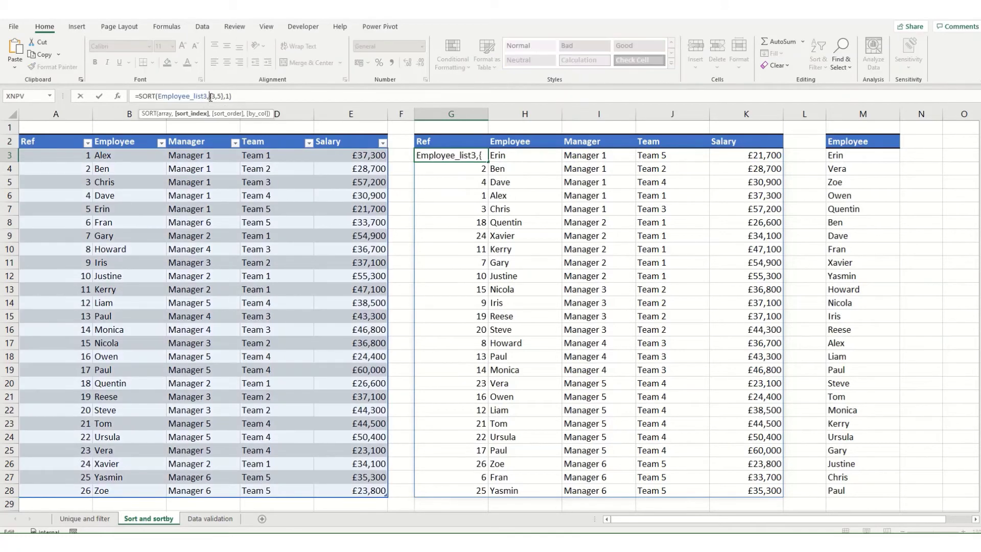
key("Delete")
key("Delete")
key("Delete")
key("Right")
key("Delete")
key("Return")
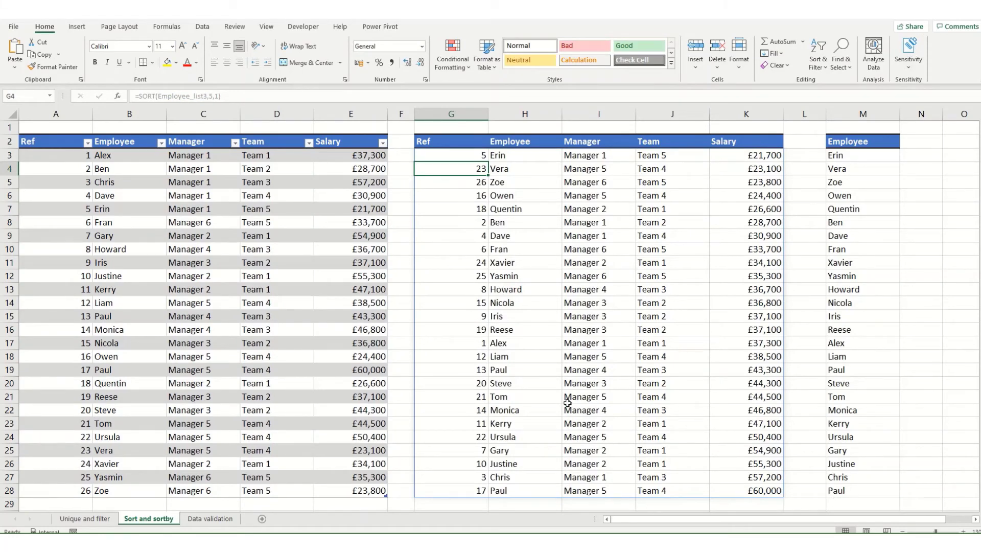
left_click(849, 158)
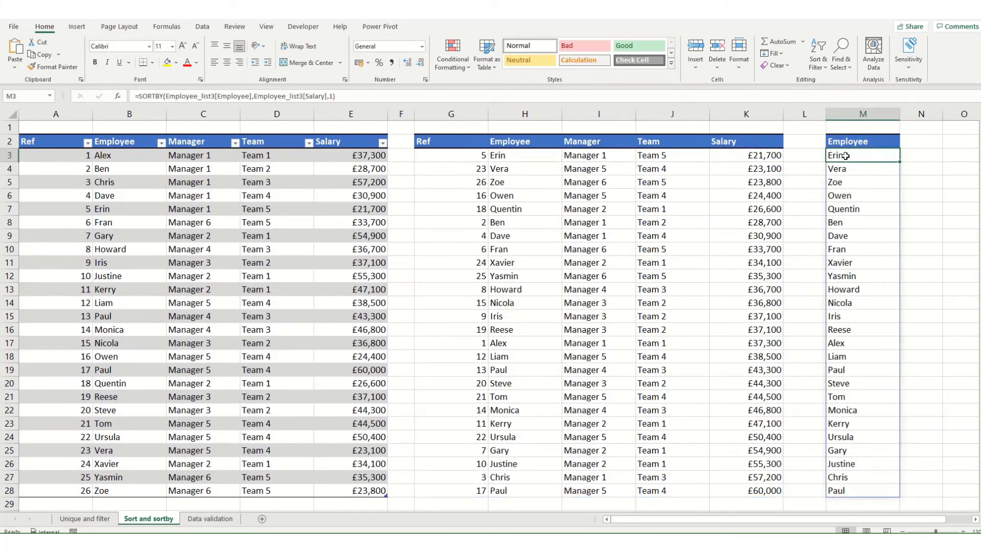
left_click(332, 96)
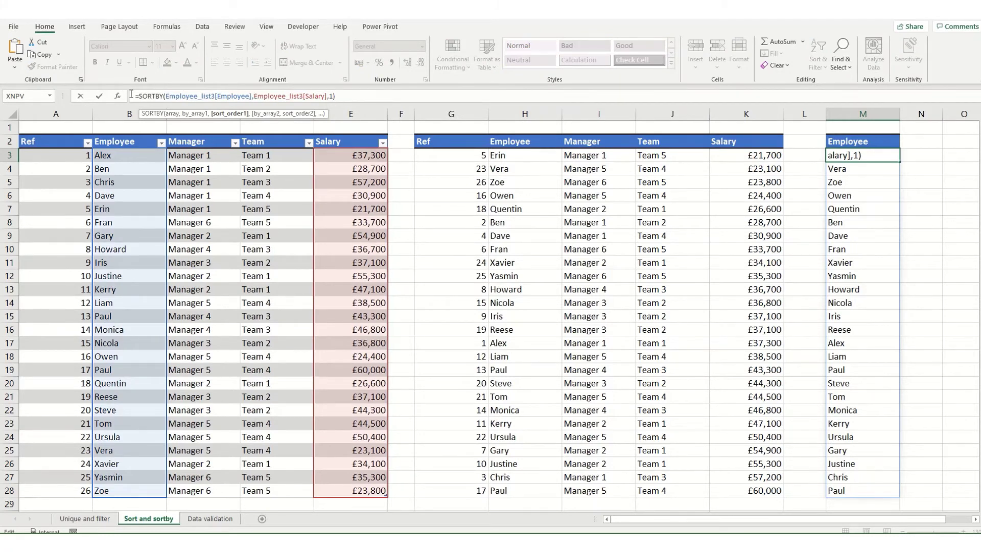
Insert Employee_list3[Manager],1 as the first sort key in M3's SORTBY formula.
left_click(254, 98)
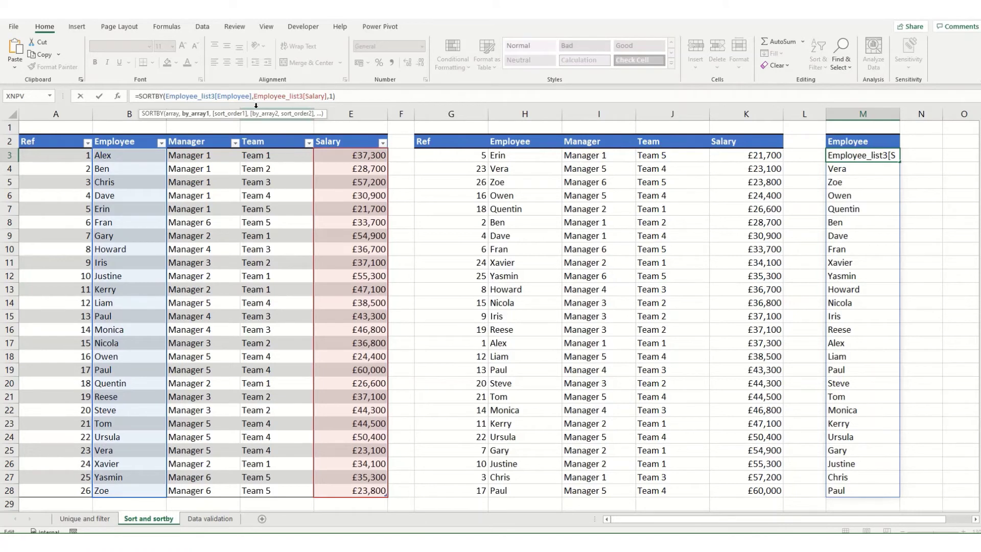
left_click(194, 134)
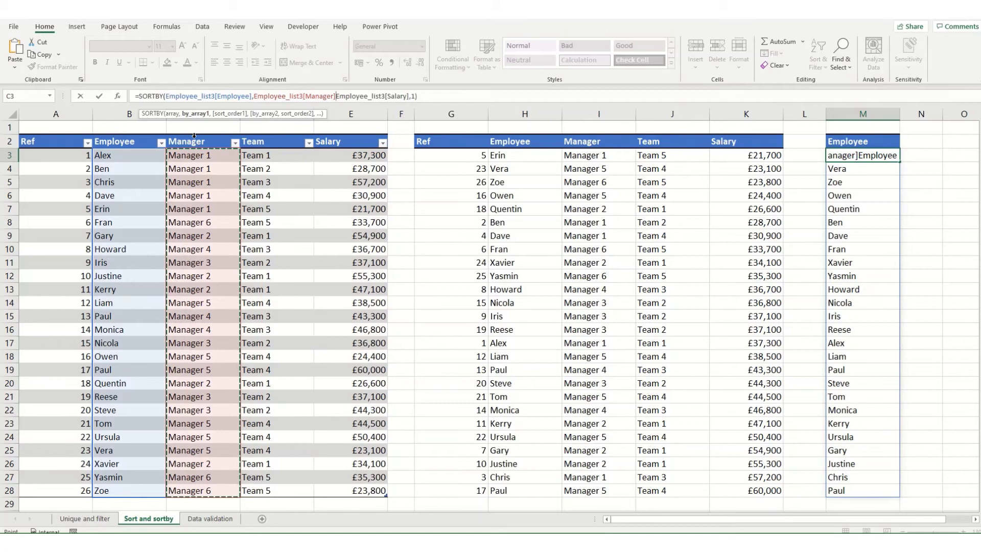
type(",")
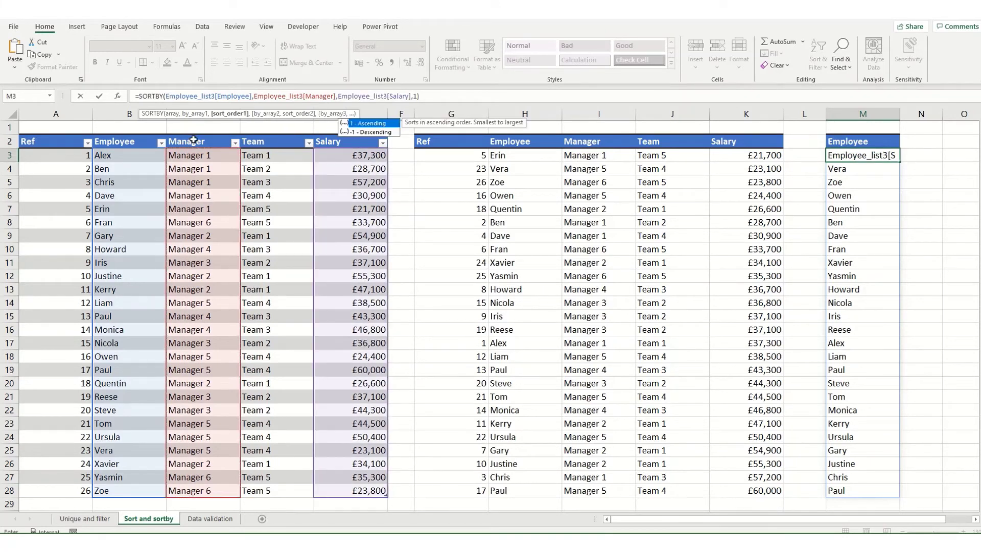
type("1,")
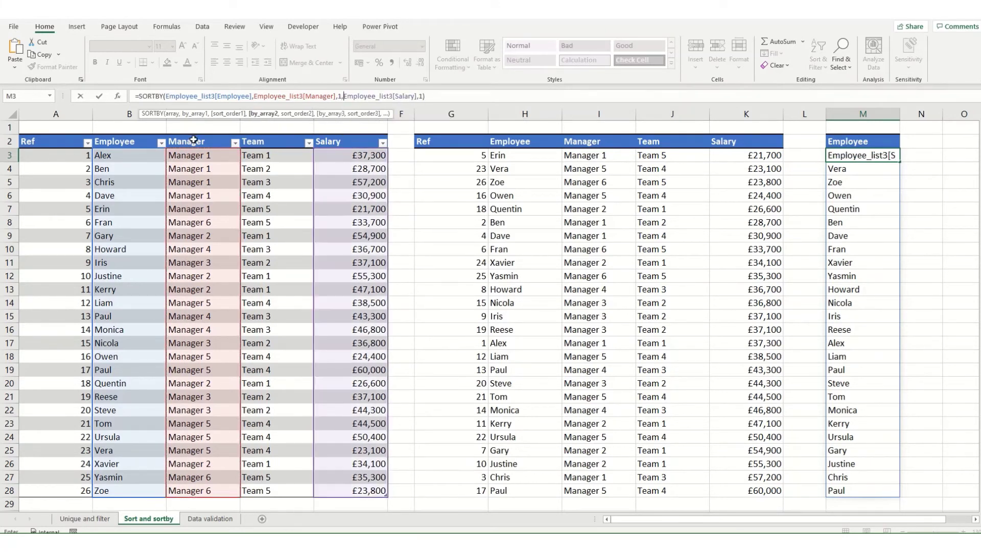
key("Return")
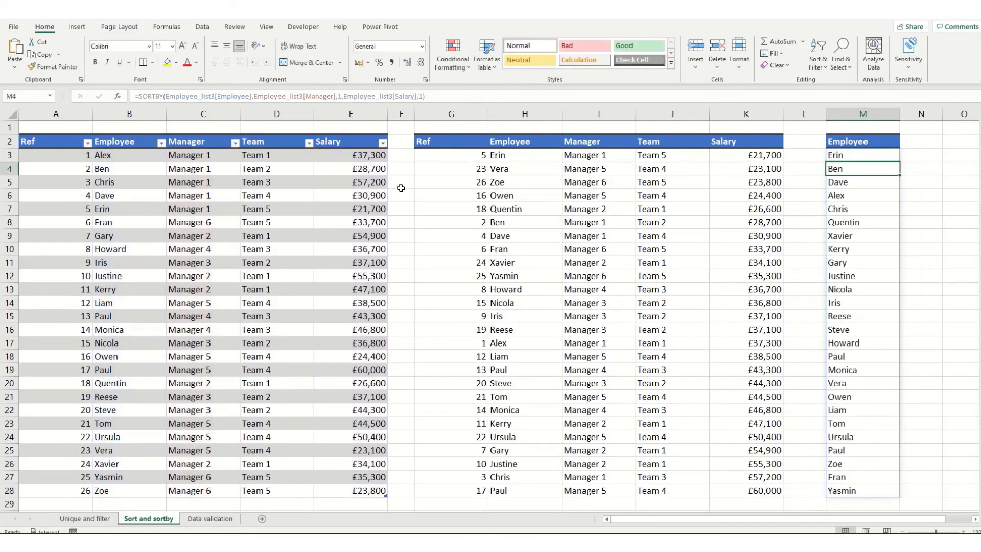
Change G3 back to =SORT(Employee_list3,{3,5},1), sorting by manager and then salary.
left_click(587, 152)
left_click(453, 159)
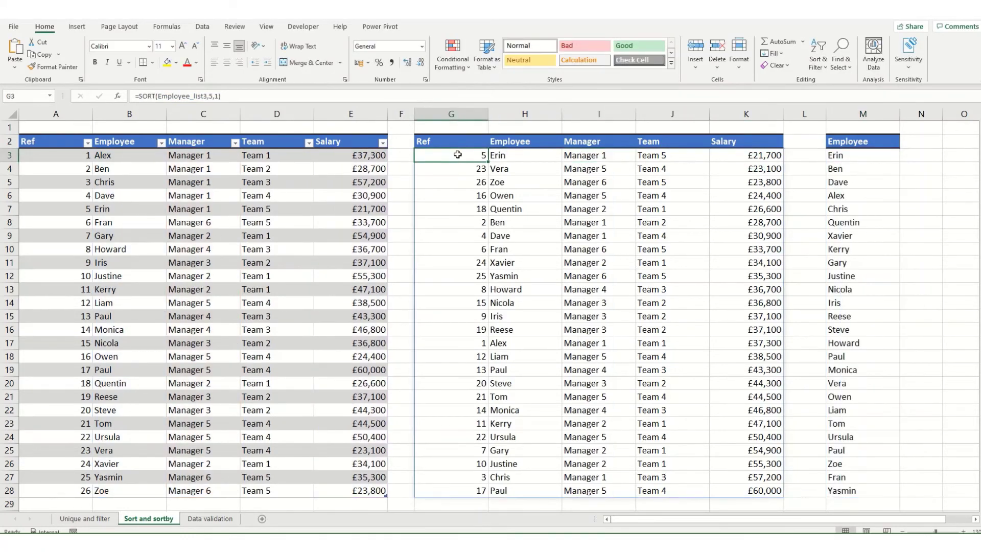
left_click(209, 96)
type("{3,5")
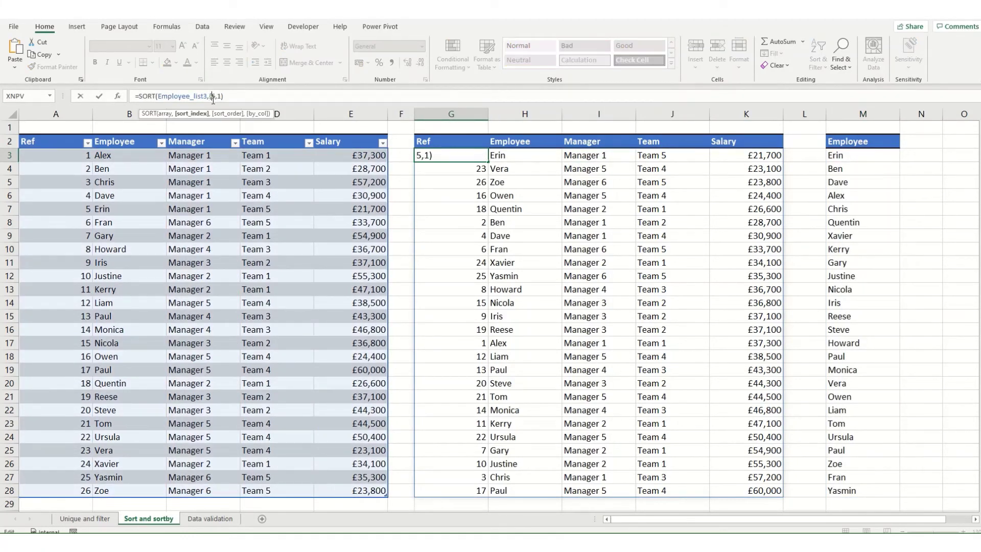
type("}")
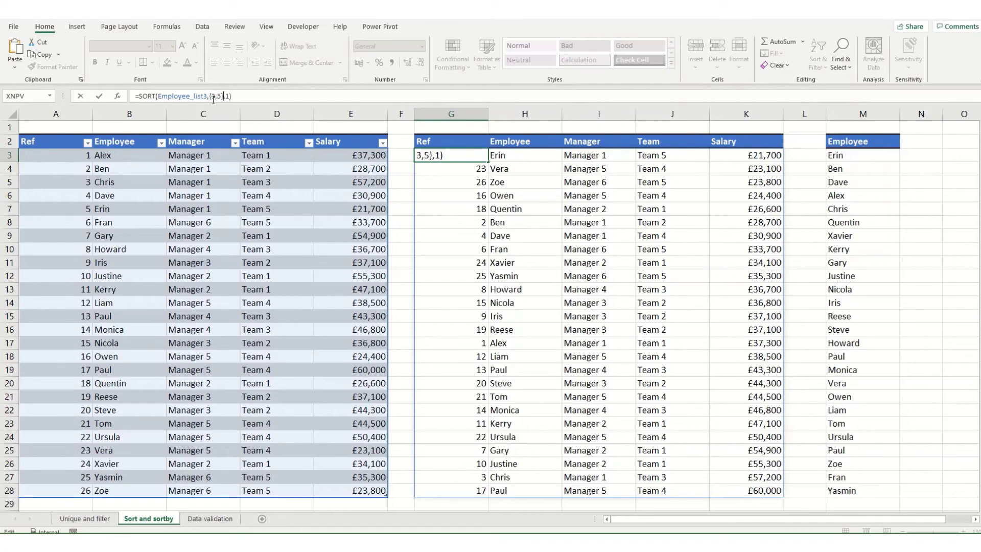
key("Return")
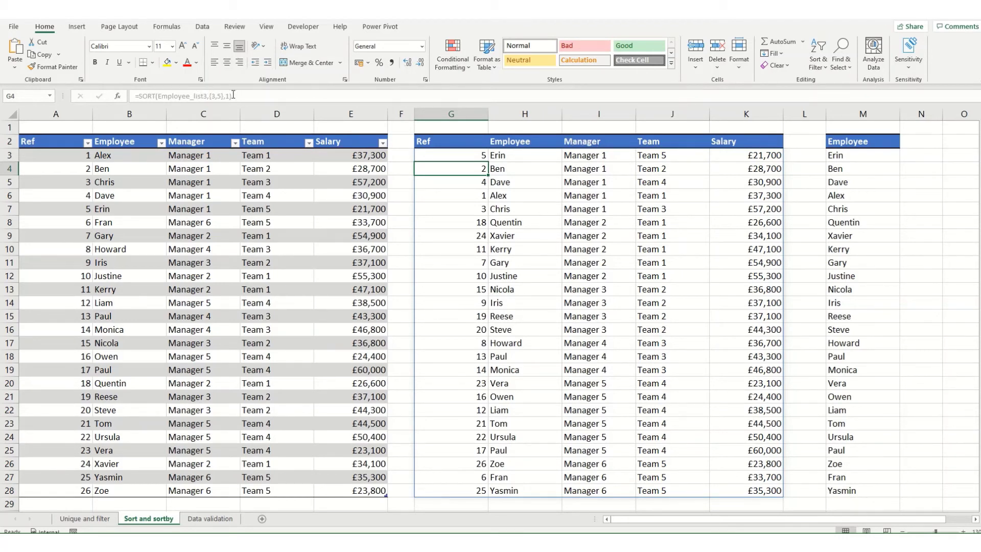
key("BackSpace")
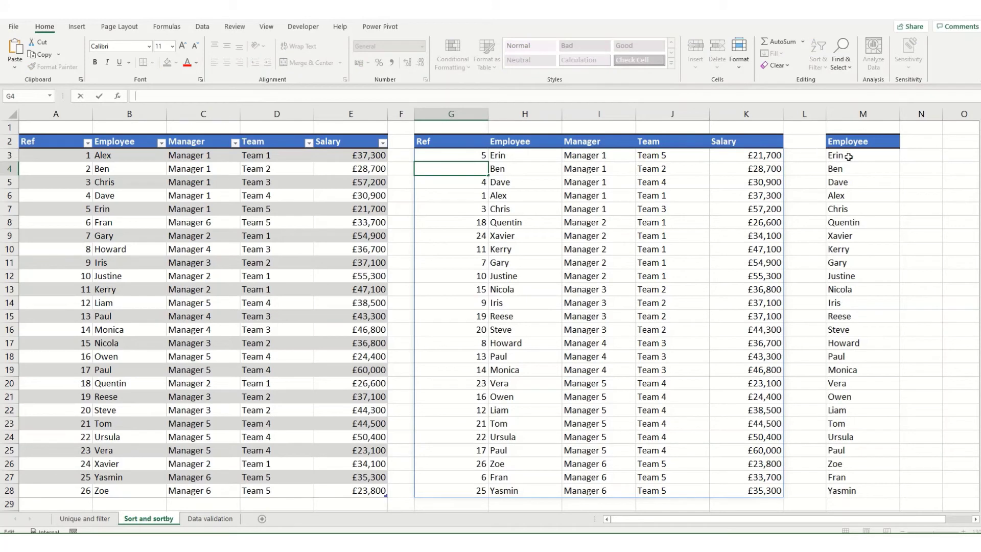
Set M3's salary sort order to -1 so salaries sort descending within each manager.
left_click(460, 155)
left_click(846, 158)
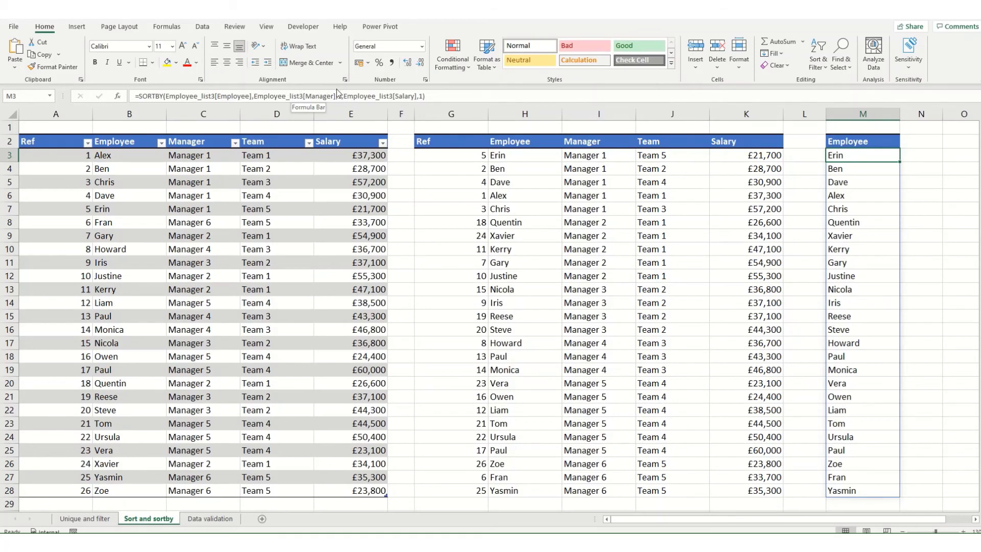
left_click(419, 96)
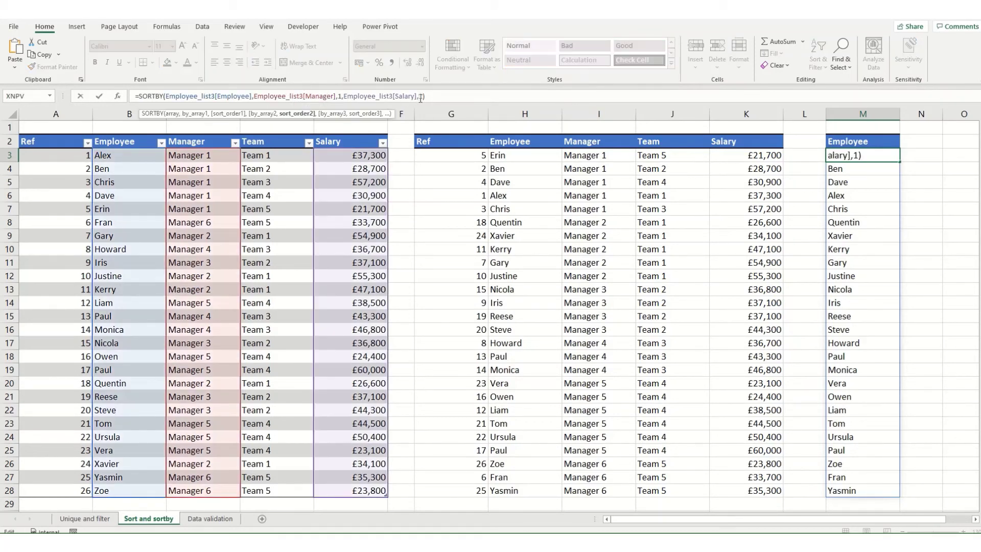
type("-")
key("Return")
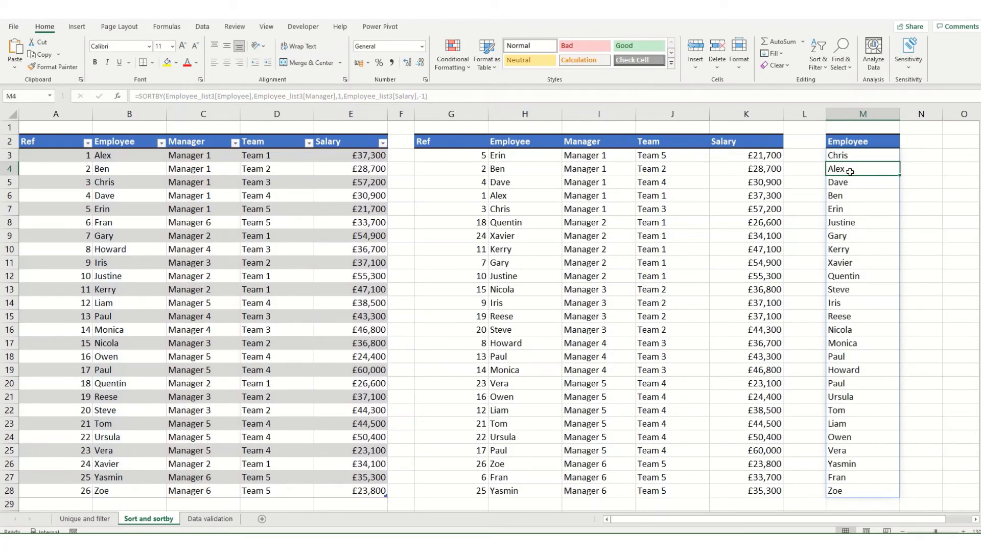
Replace M3's returned array with Employee_list3[[Employee]:[Manager]] so names and managers fill M:N.
left_click(854, 151)
left_click(165, 97)
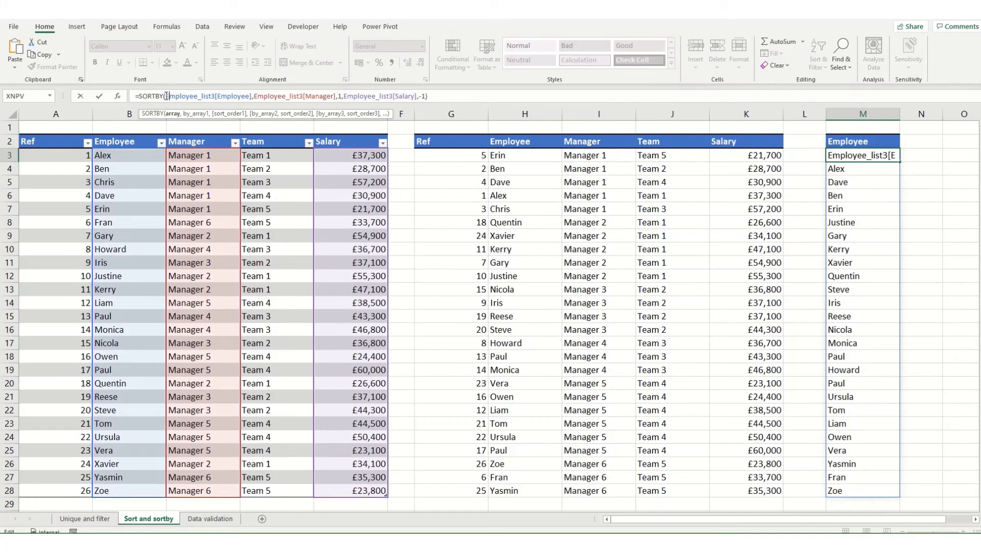
left_click_drag(165, 96, 251, 95)
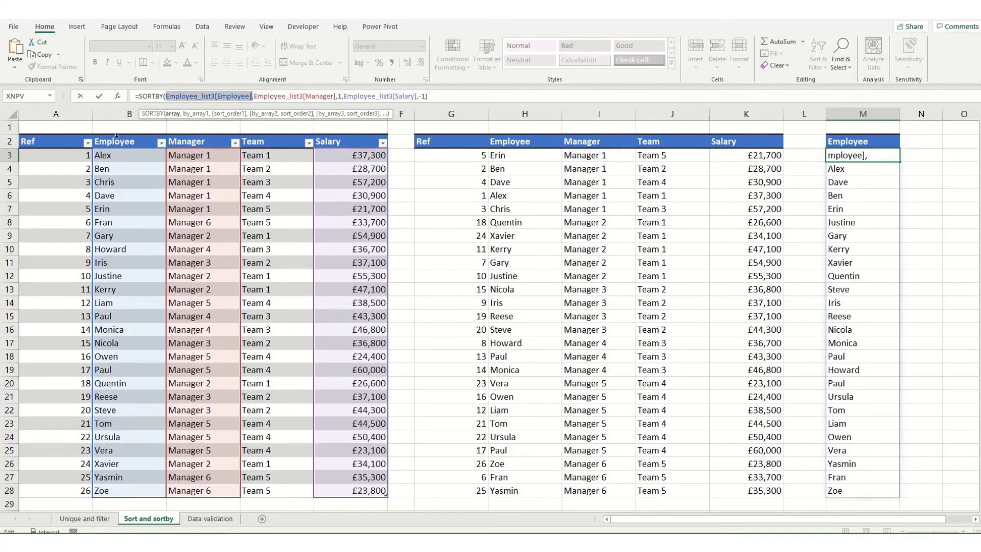
left_click_drag(107, 138, 195, 139)
key("Return")
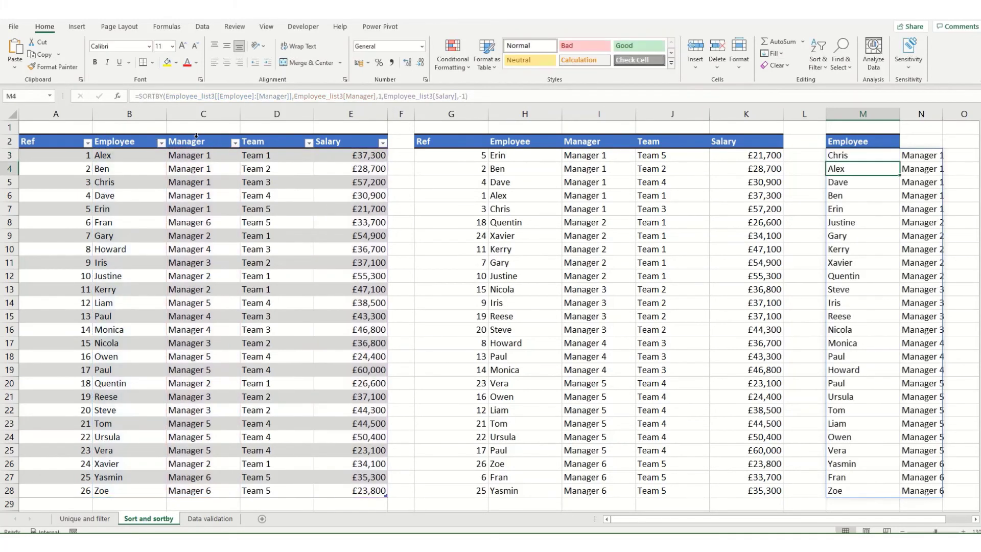